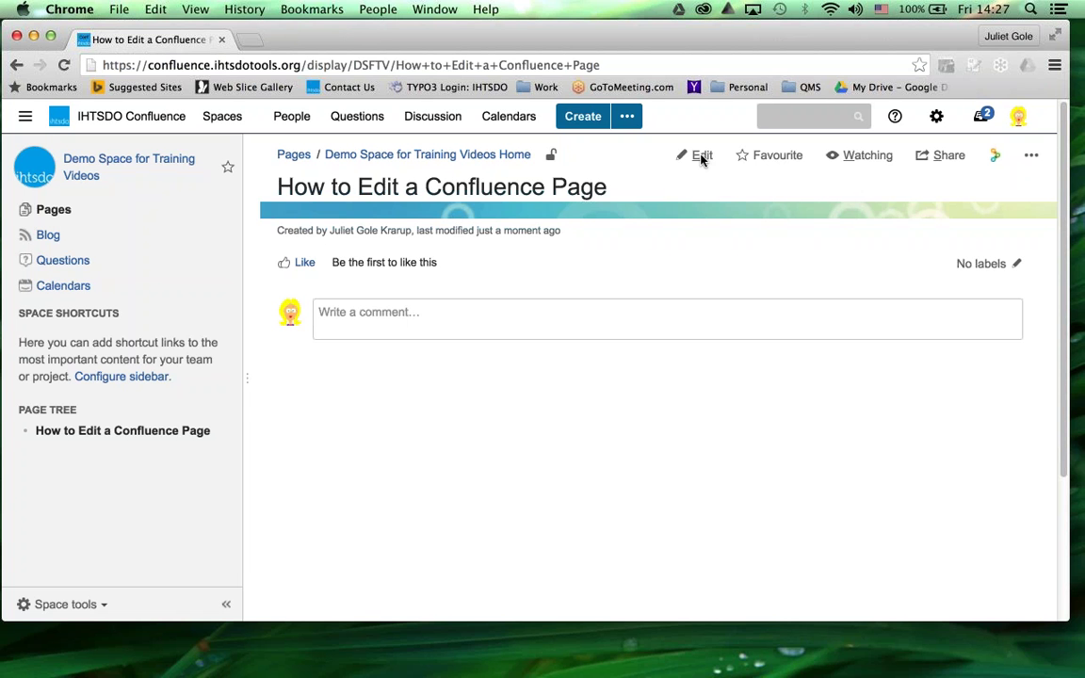
Open the page for editing and paste the copied welcome text, including the four feature names, into its empty body
{"action": "left_click", "coordinate": [701, 157]}
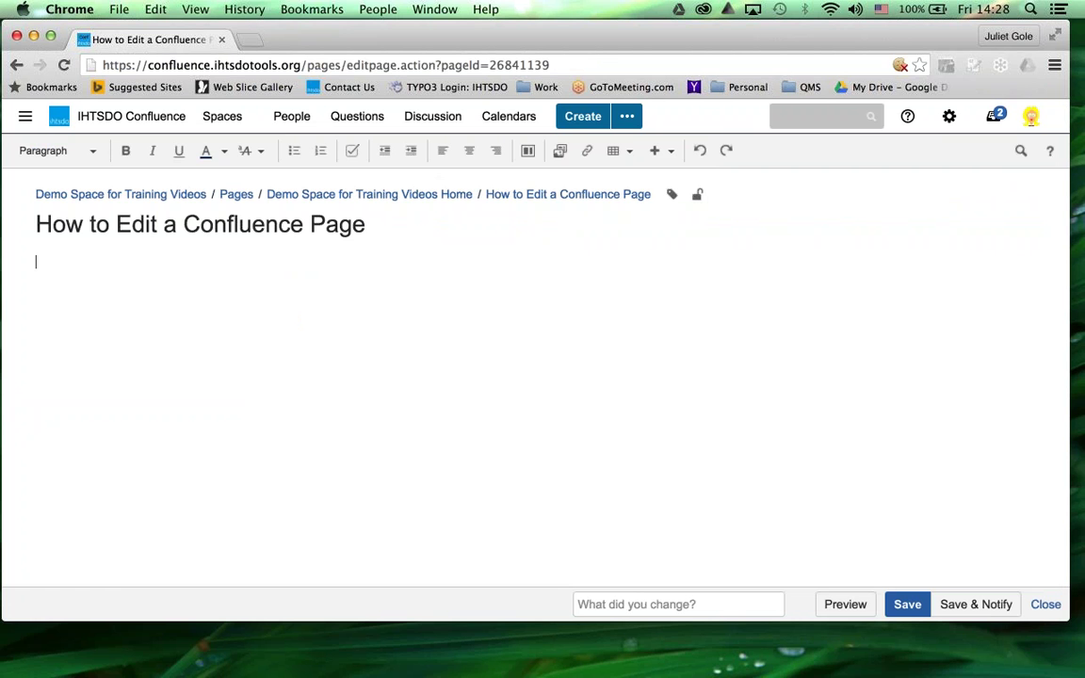
{"action": "right_click", "coordinate": [86, 275]}
{"action": "left_click", "coordinate": [118, 358]}
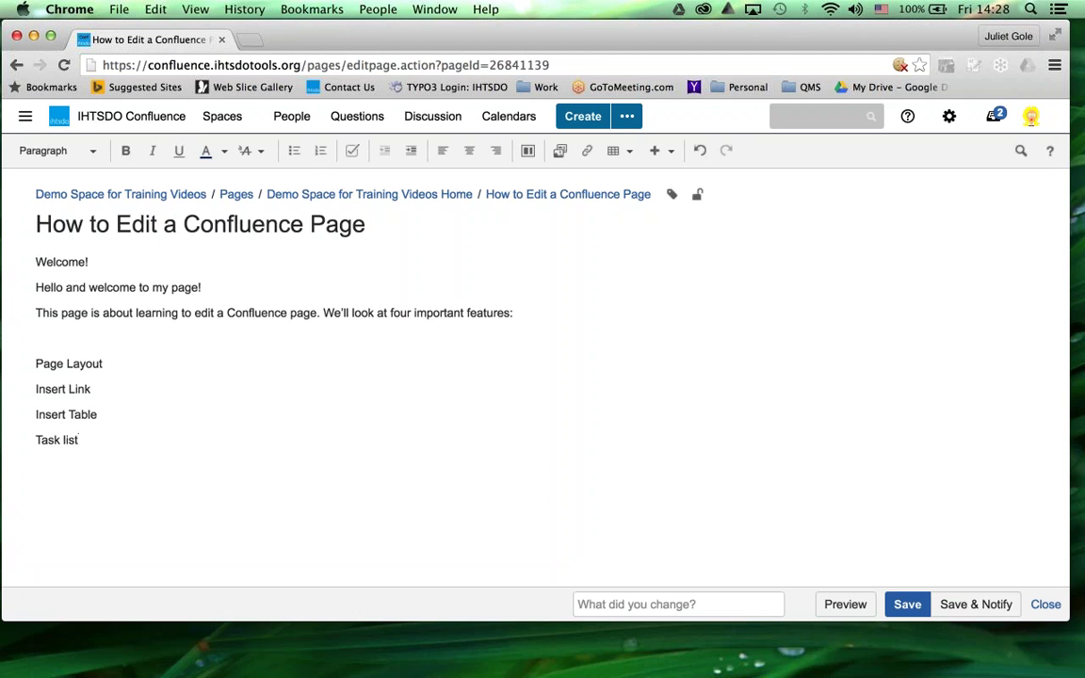
Turn the four feature lines from "Page Layout" to "Task list" into a numbered list
{"action": "left_click_drag", "start_coordinate": [36, 364], "coordinate": [91, 388]}
{"action": "left_click_drag", "start_coordinate": [79, 433], "coordinate": [79, 441]}
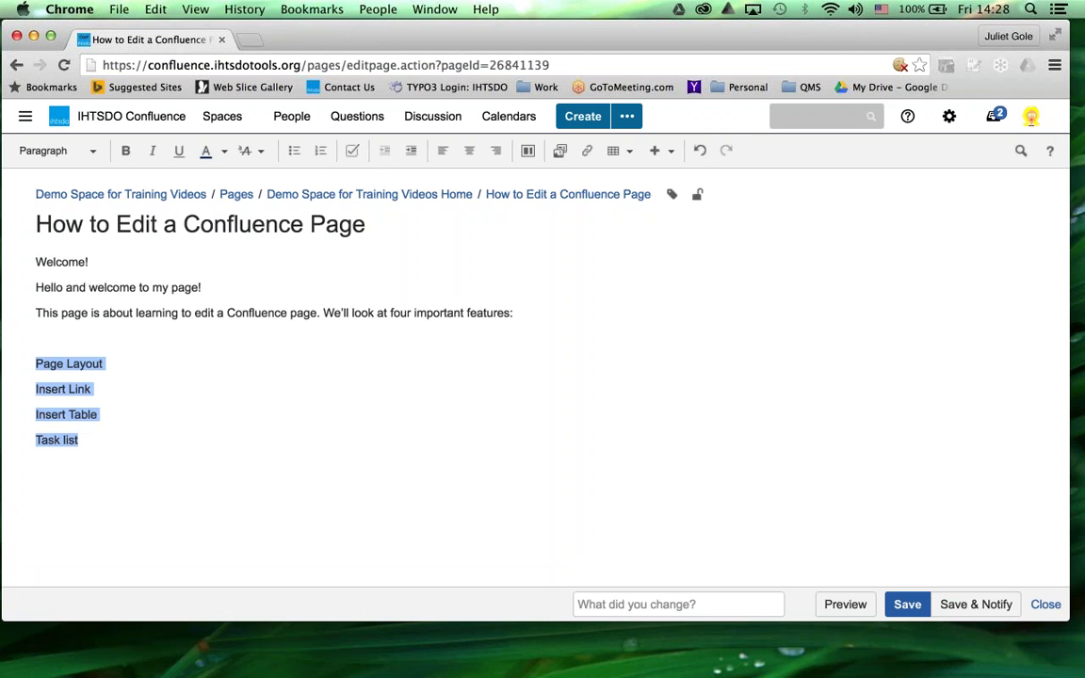
{"action": "left_click", "coordinate": [320, 151]}
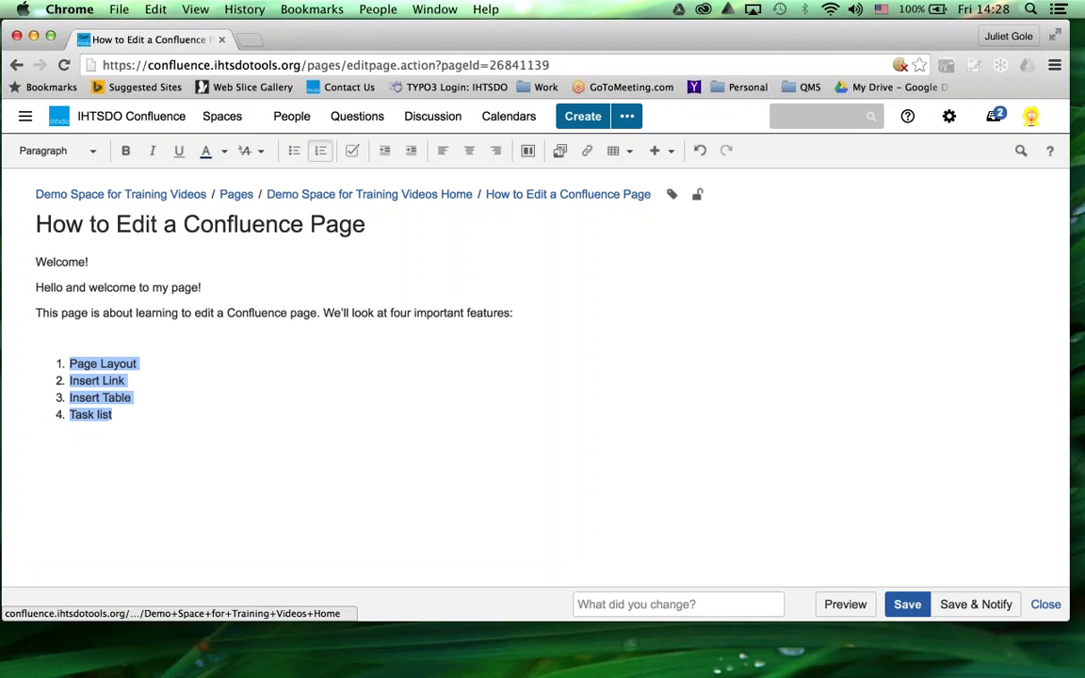
Format "Welcome!" as Heading 1 and "Hello and welcome to my page!" as Heading 2
{"action": "left_click", "coordinate": [35, 261]}
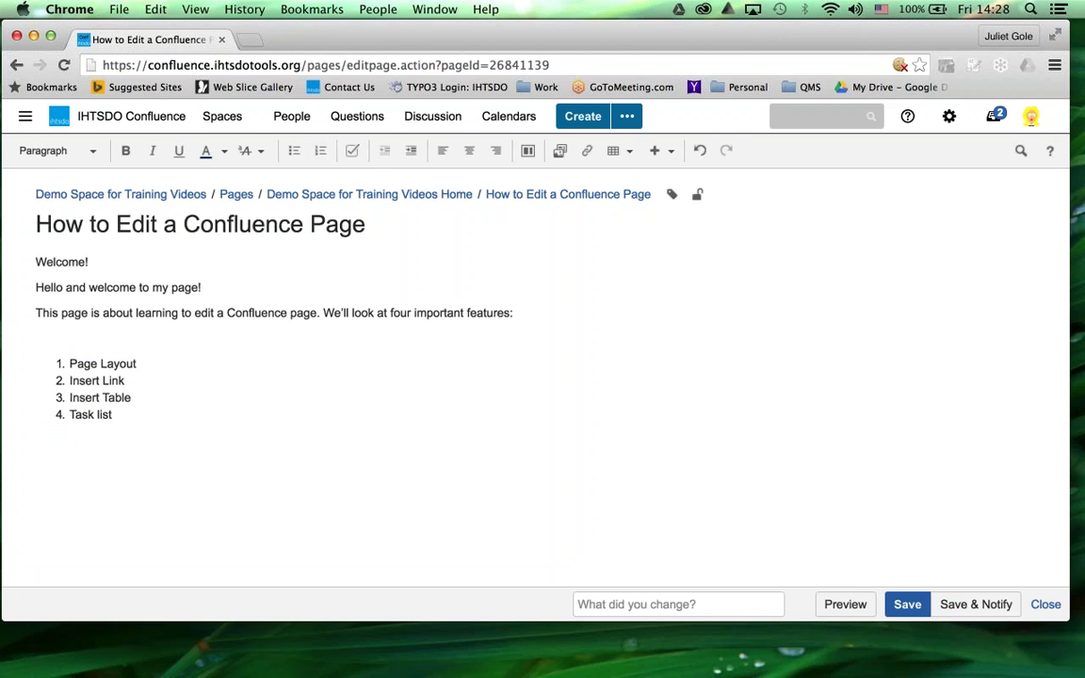
{"action": "left_click", "coordinate": [94, 152]}
{"action": "left_click", "coordinate": [66, 199]}
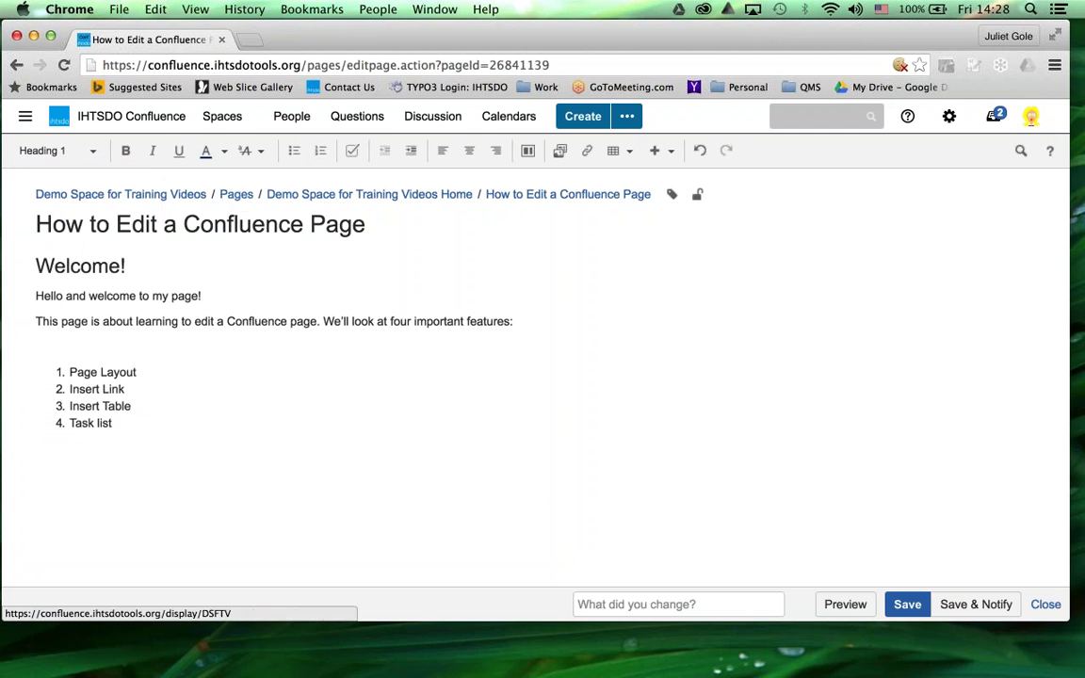
{"action": "left_click", "coordinate": [38, 299]}
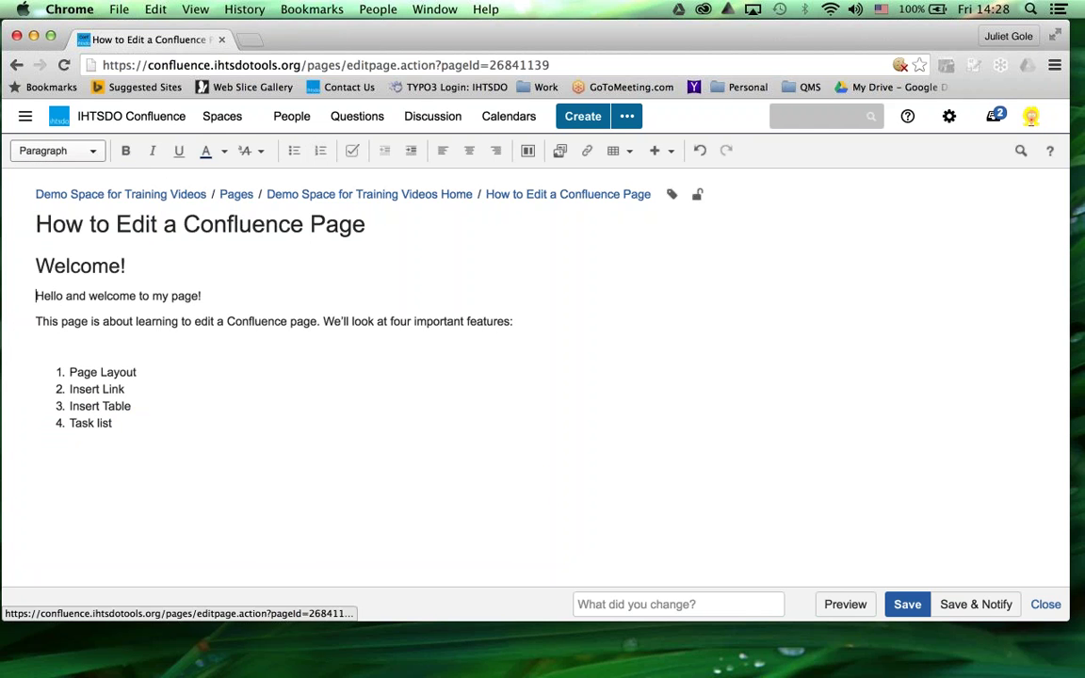
{"action": "left_click", "coordinate": [87, 152]}
{"action": "left_click", "coordinate": [59, 224]}
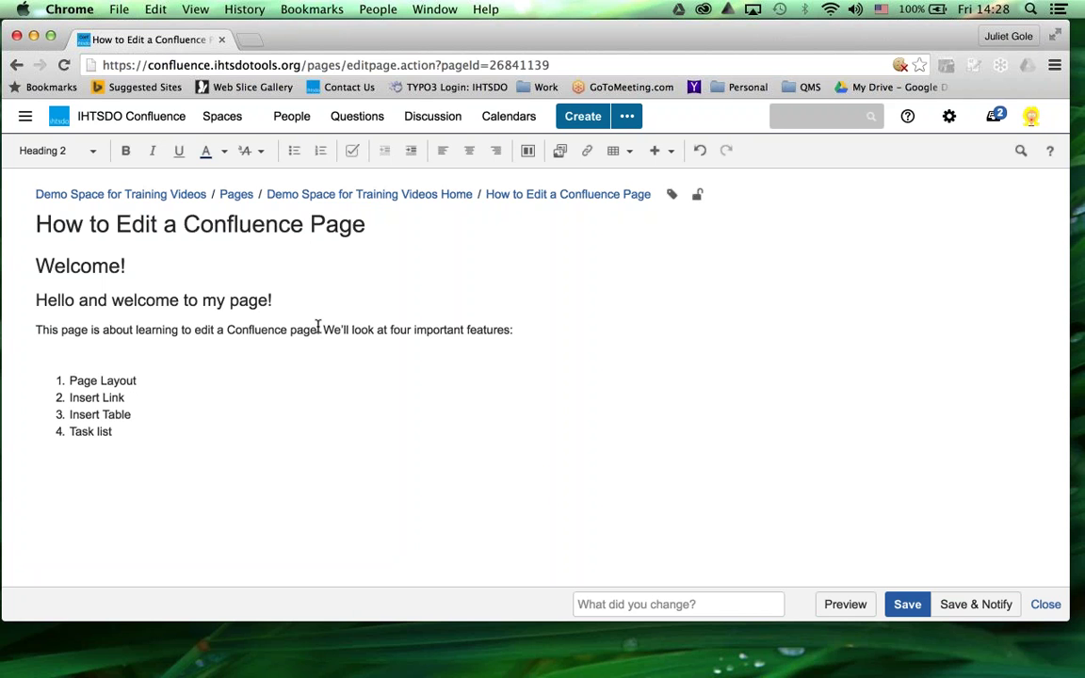
Enable page layout sections and add two empty single-column sections below the existing text
{"action": "left_click", "coordinate": [530, 153]}
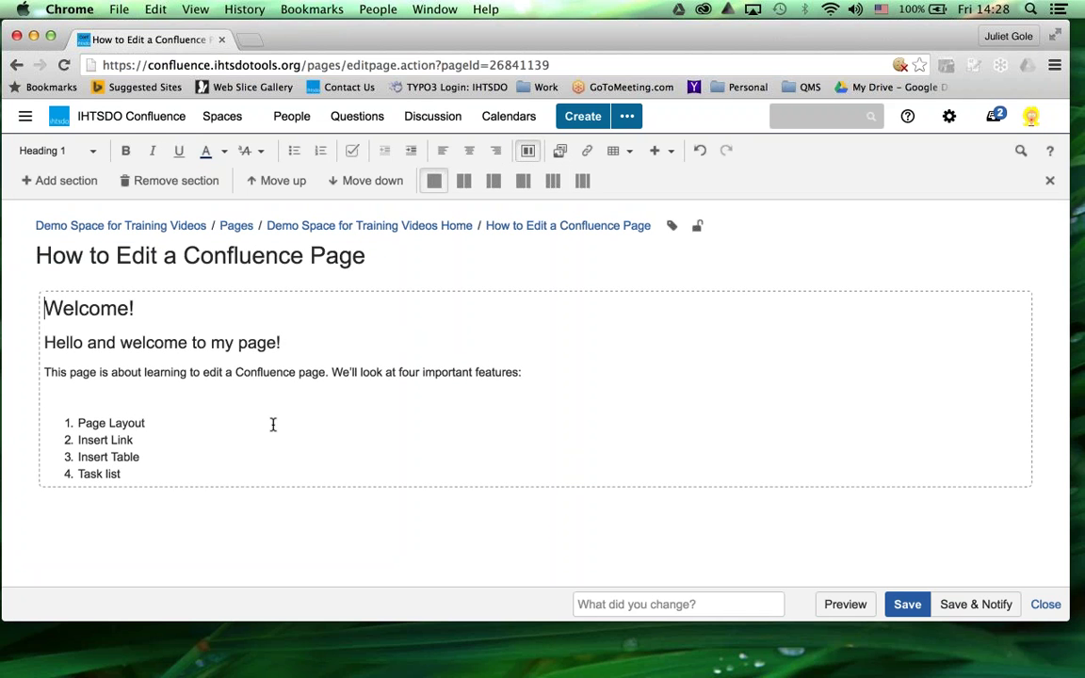
{"action": "left_click", "coordinate": [49, 179]}
{"action": "left_click", "coordinate": [176, 181]}
{"action": "left_click", "coordinate": [62, 180]}
{"action": "left_click", "coordinate": [62, 180]}
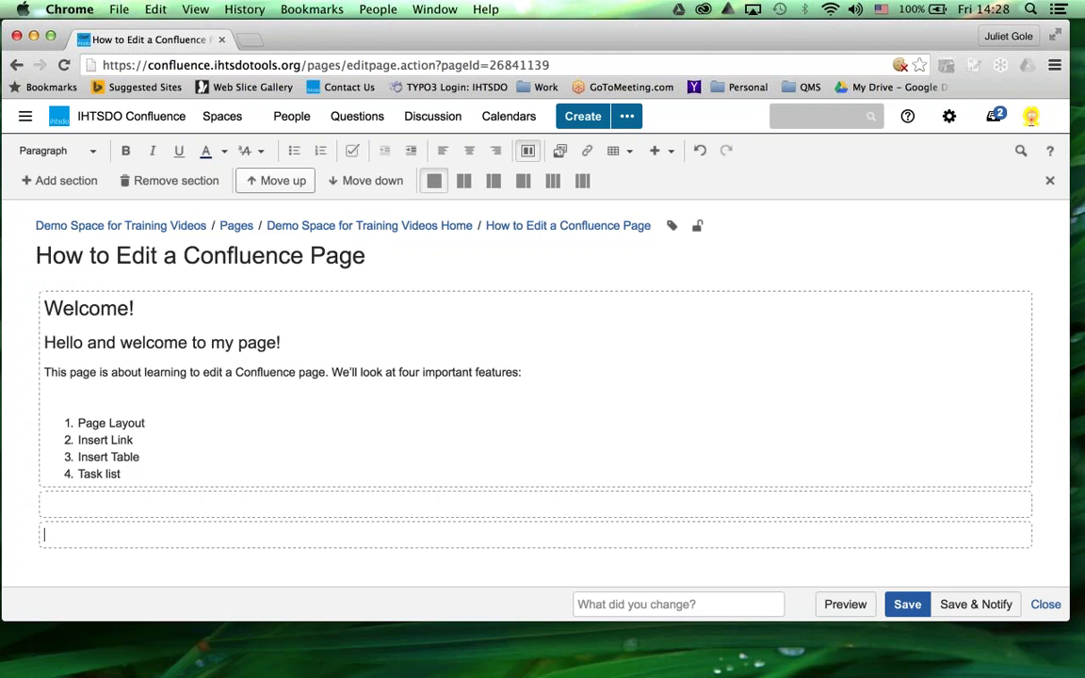
Move the last empty section to the top of the page and split it into a wide left and a narrow right column
{"action": "left_click", "coordinate": [291, 184]}
{"action": "left_click", "coordinate": [291, 185]}
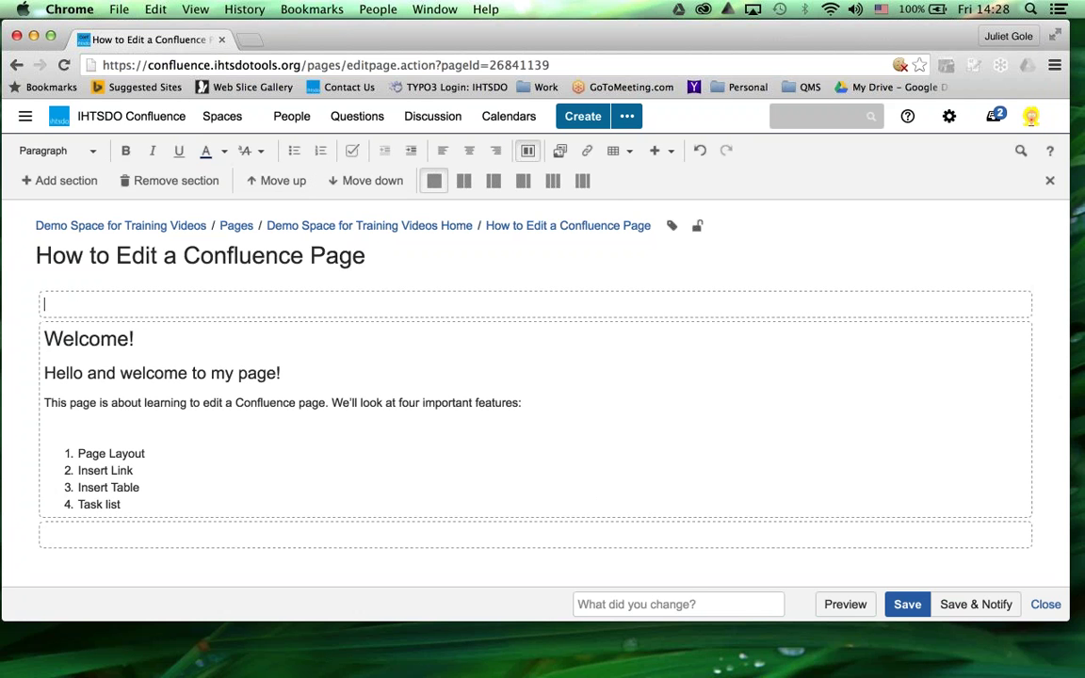
{"action": "left_click", "coordinate": [522, 184]}
Enter "Hello!" in the narrow right column and move that section down one place, below the welcome text
{"action": "left_click", "coordinate": [768, 300]}
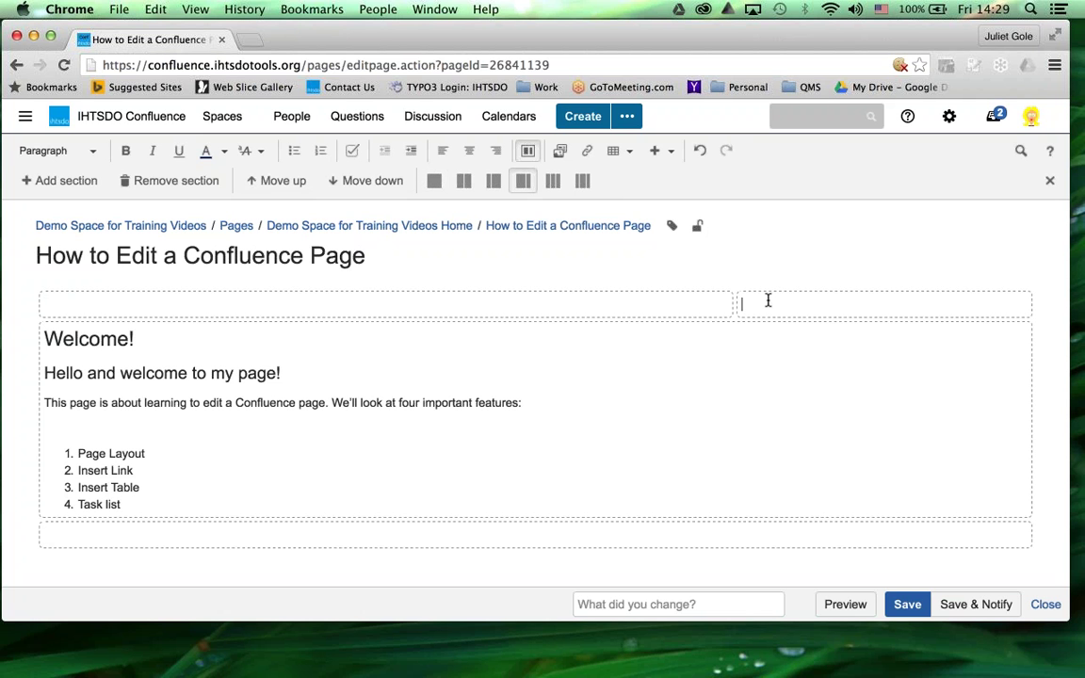
{"action": "type", "text": "Hello!"}
{"action": "left_click", "coordinate": [358, 181]}
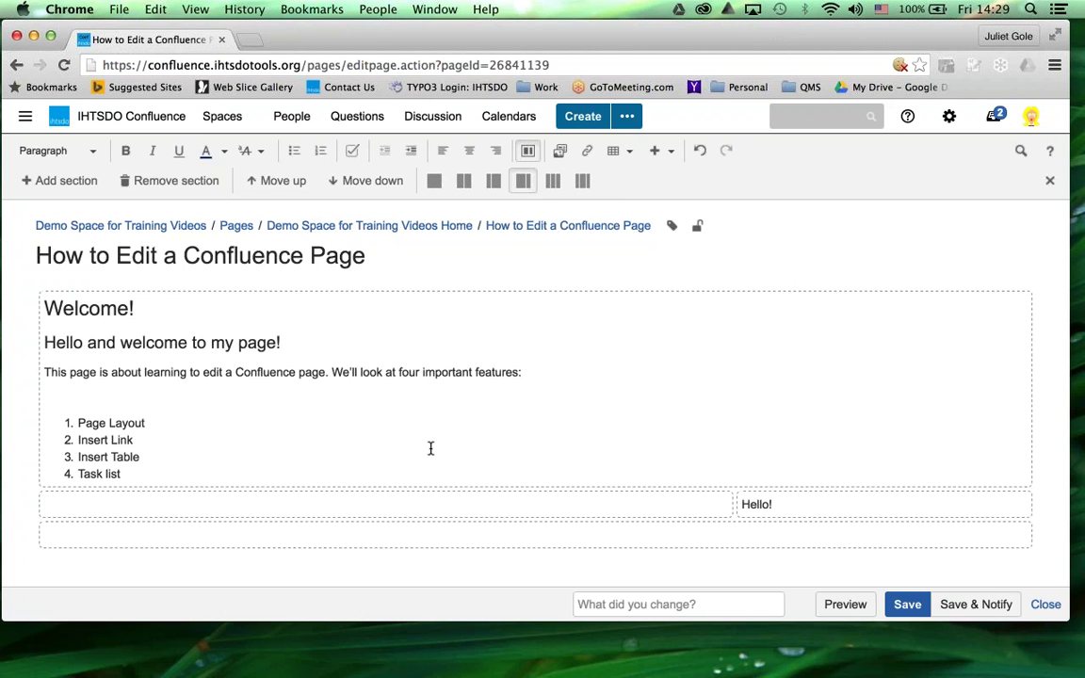
Link the list item "Insert Link" to the web address ihtsdo.org
{"action": "left_click_drag", "start_coordinate": [79, 438], "coordinate": [134, 440]}
{"action": "left_click", "coordinate": [77, 440]}
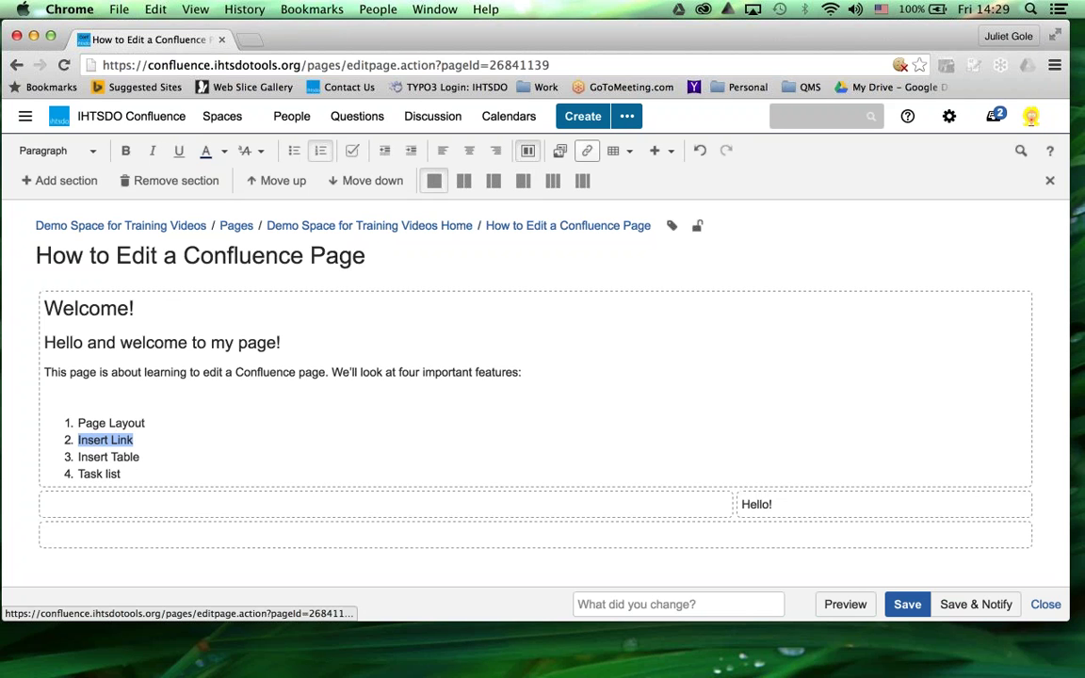
{"action": "left_click", "coordinate": [586, 153]}
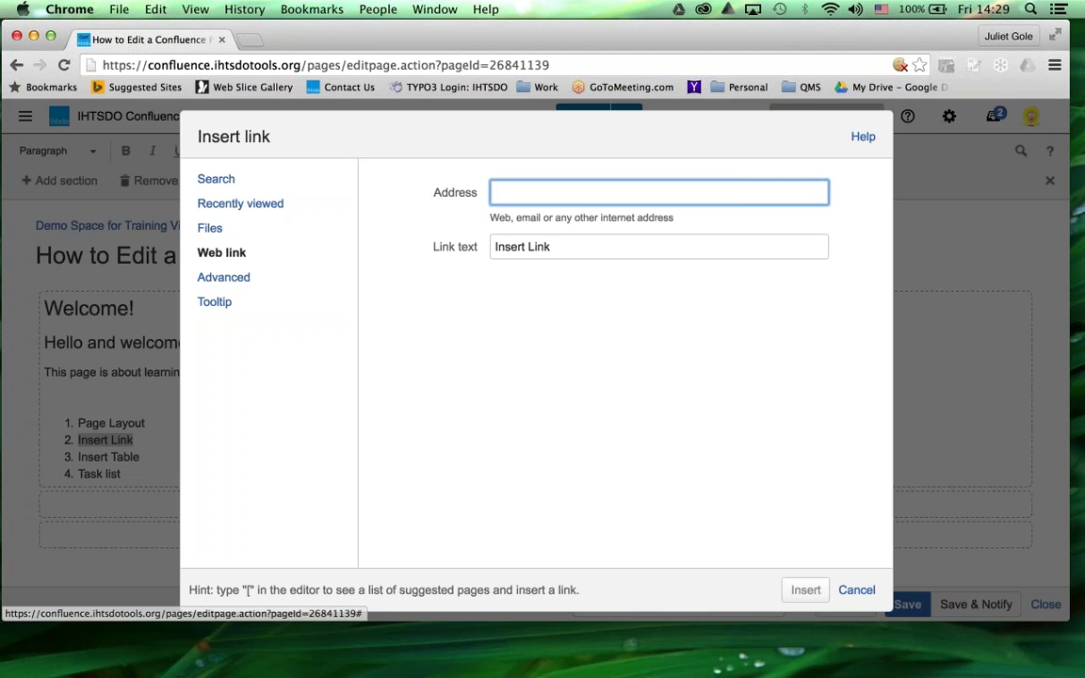
{"action": "type", "text": "ihtsdo.org"}
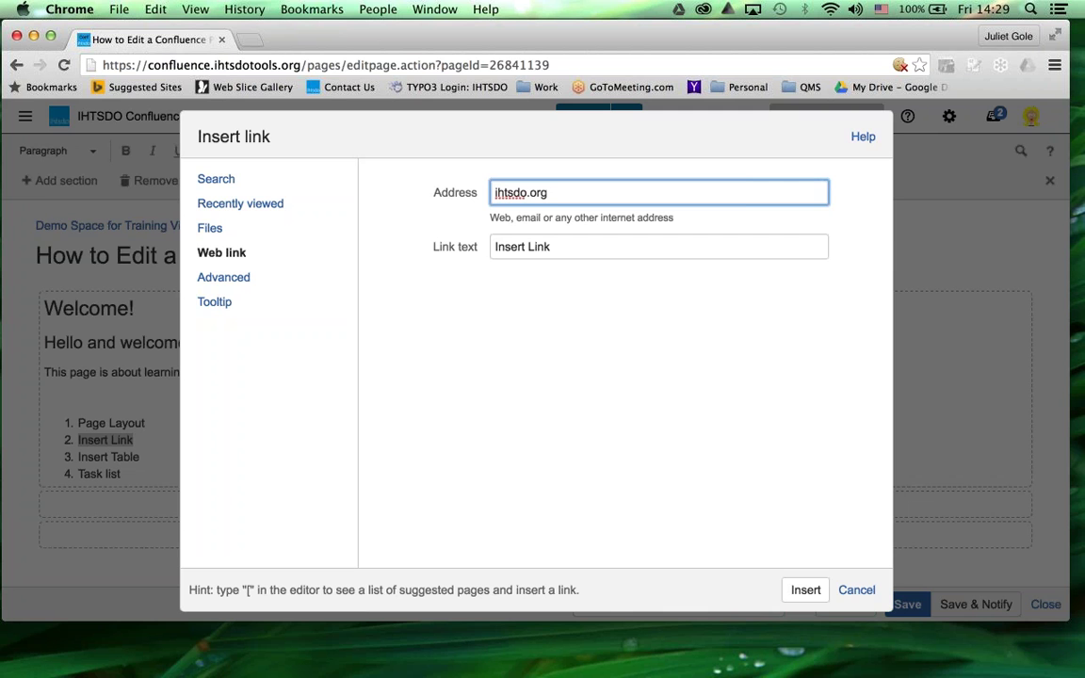
{"action": "left_click", "coordinate": [803, 591]}
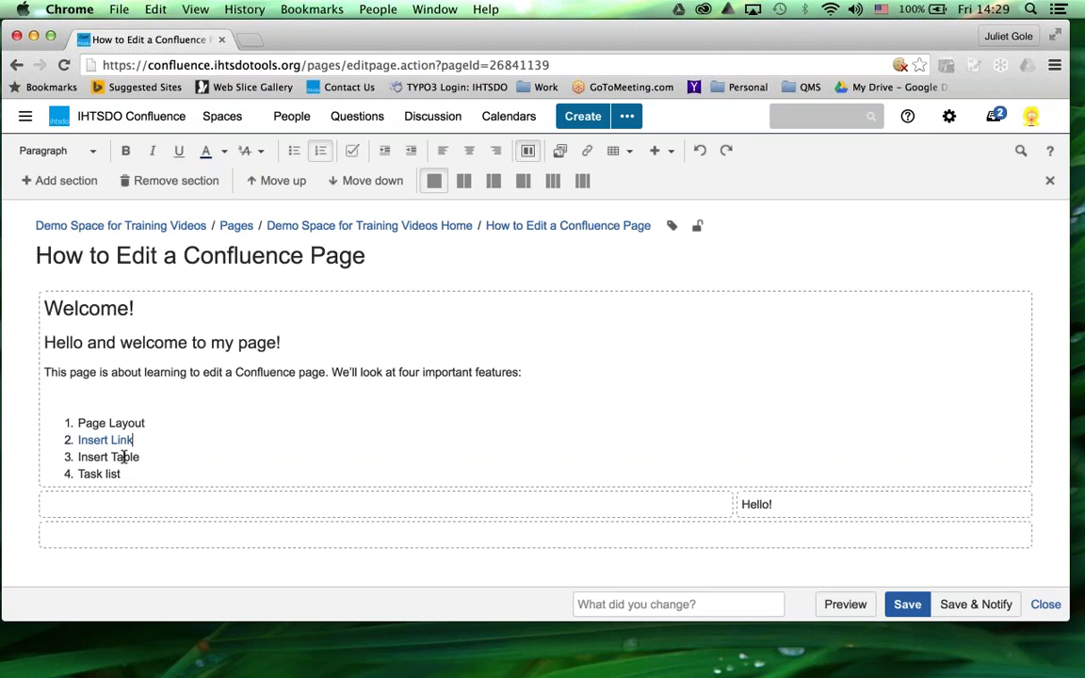
Insert a 4 x 4 table with a heading row in the empty column beside "Hello!"
{"action": "left_click", "coordinate": [45, 503]}
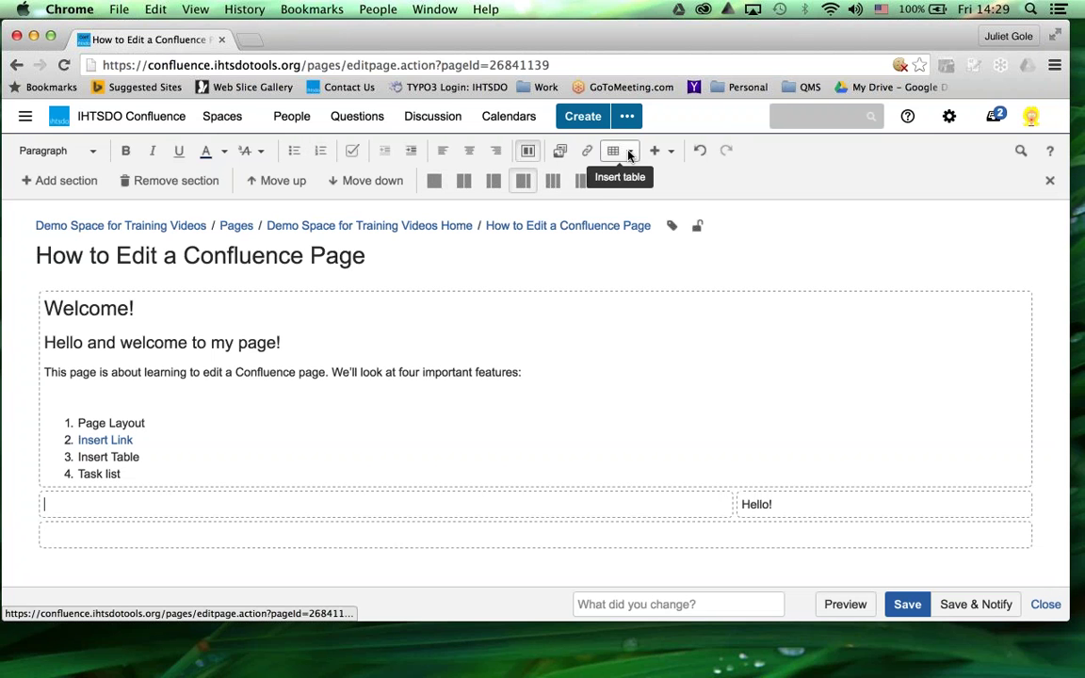
{"action": "left_click", "coordinate": [629, 152]}
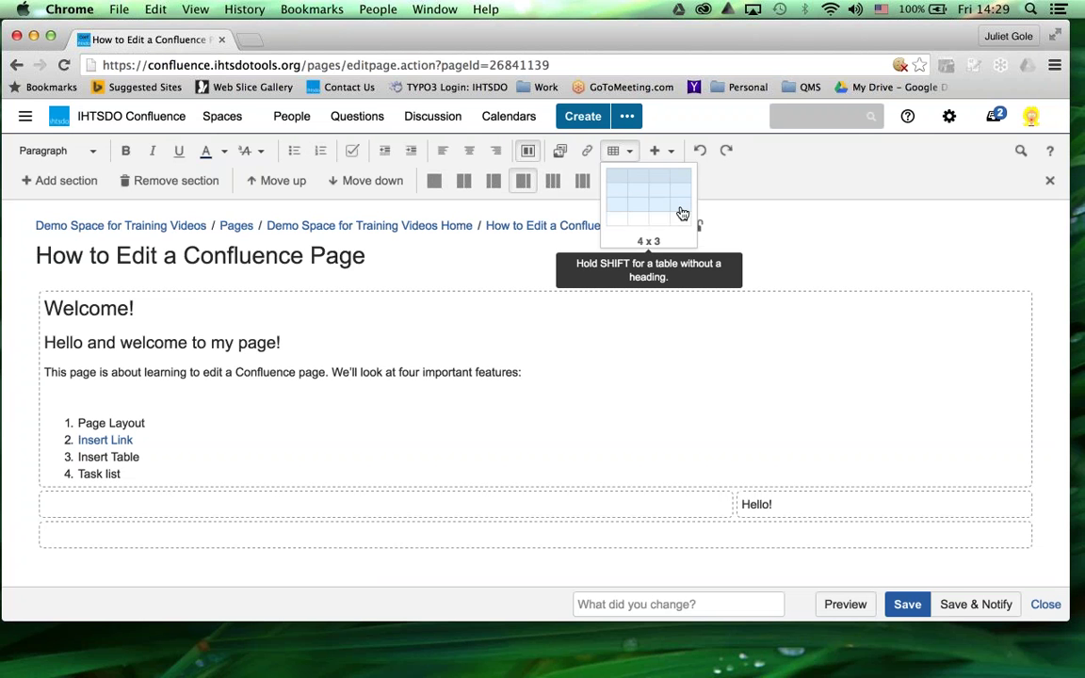
{"action": "left_click", "coordinate": [682, 222]}
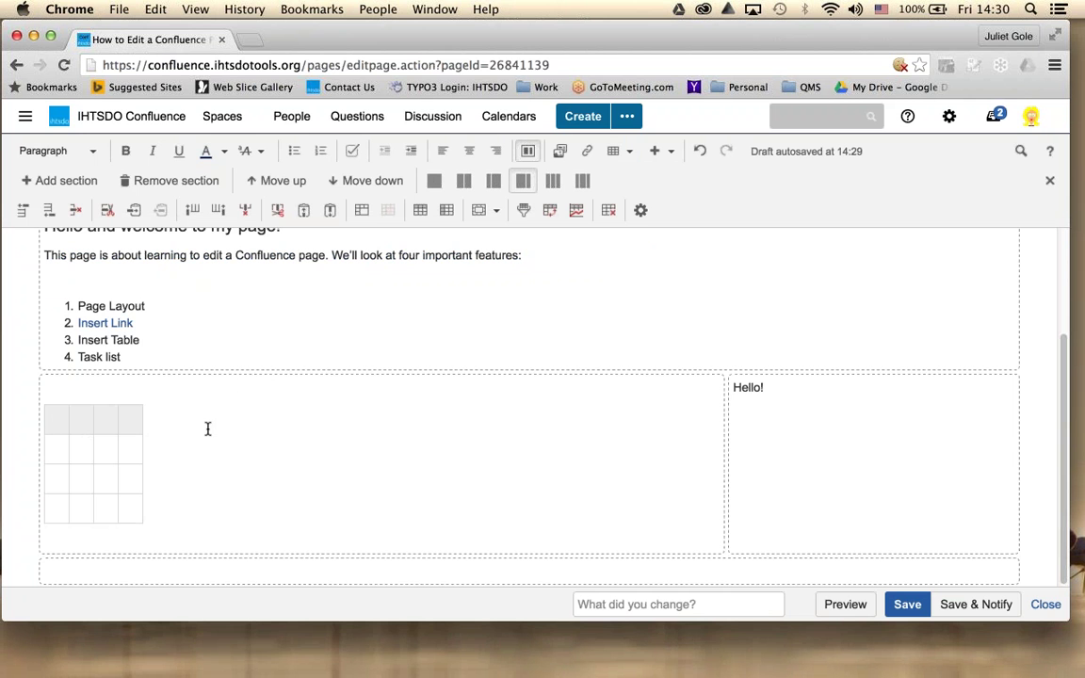
Fill the table's header cells with Name, Date and Number, and remove the empty fourth column
{"action": "type", "text": "Name"}
{"action": "key", "text": "Tab"}
{"action": "type", "text": "Date"}
{"action": "key", "text": "Tab"}
{"action": "type", "text": "Number"}
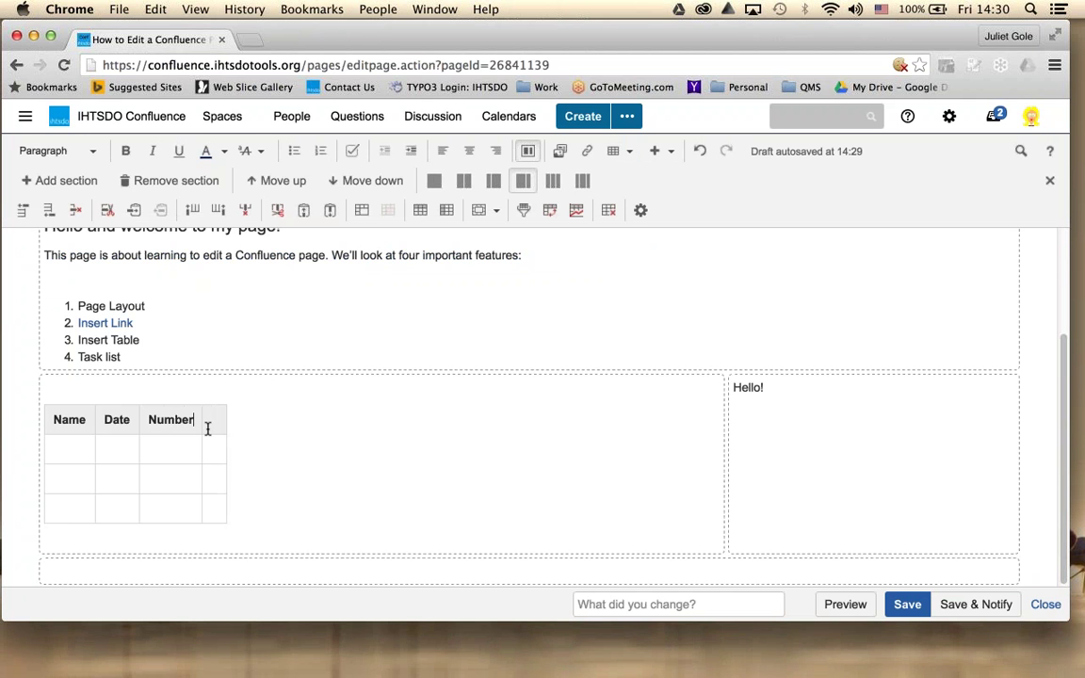
{"action": "key", "text": "Tab"}
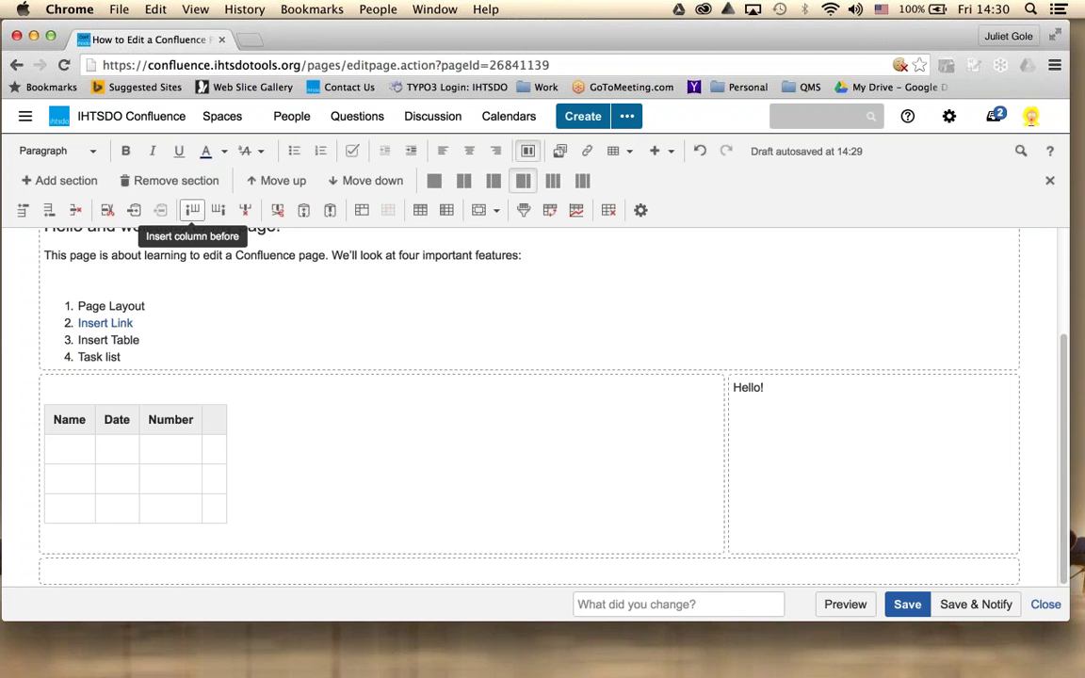
{"action": "left_click", "coordinate": [247, 214]}
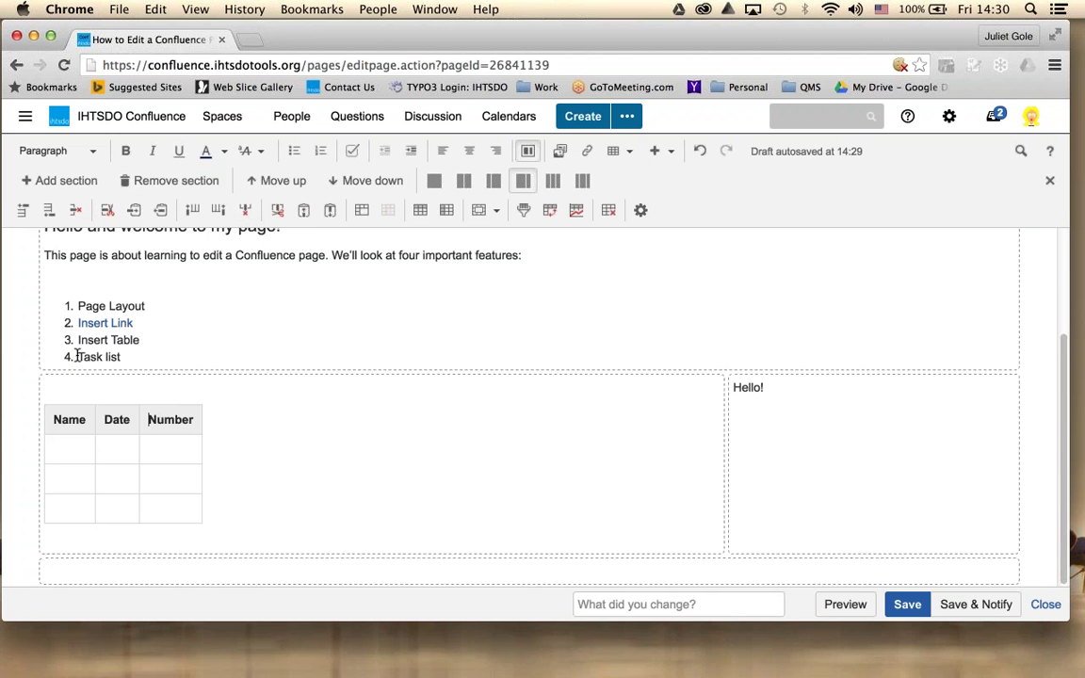
Add a task below the table that mentions the suggested user and reads "to finish this video.", and save the page
{"action": "left_click_drag", "start_coordinate": [78, 357], "coordinate": [122, 359]}
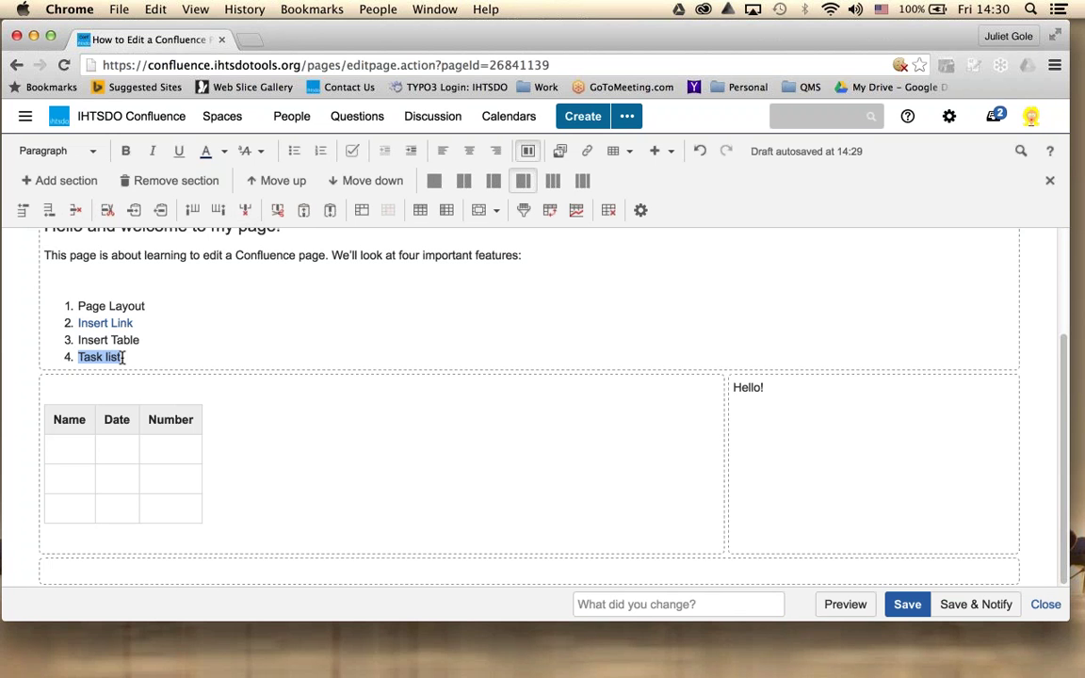
{"action": "left_click", "coordinate": [128, 544]}
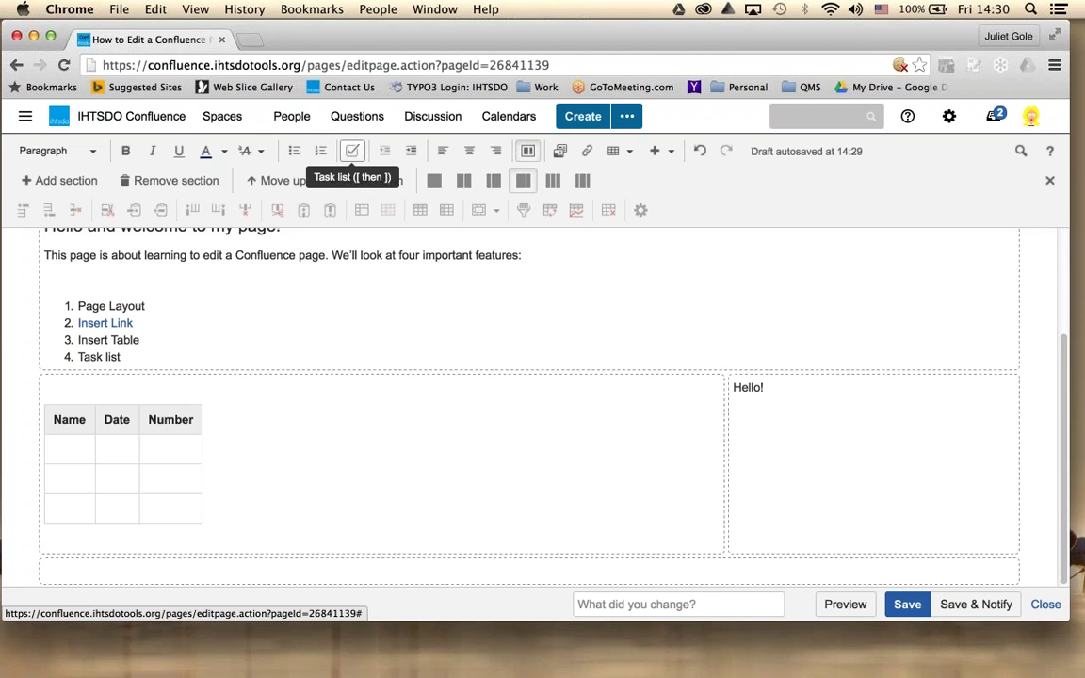
{"action": "left_click", "coordinate": [353, 153]}
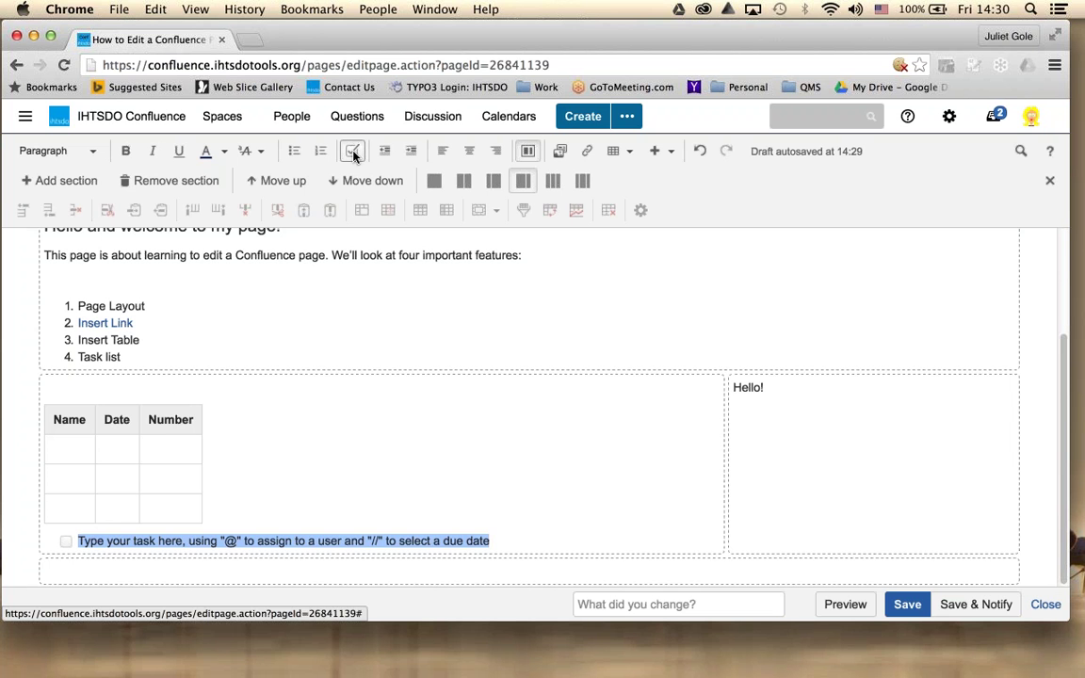
{"action": "type", "text": "@"}
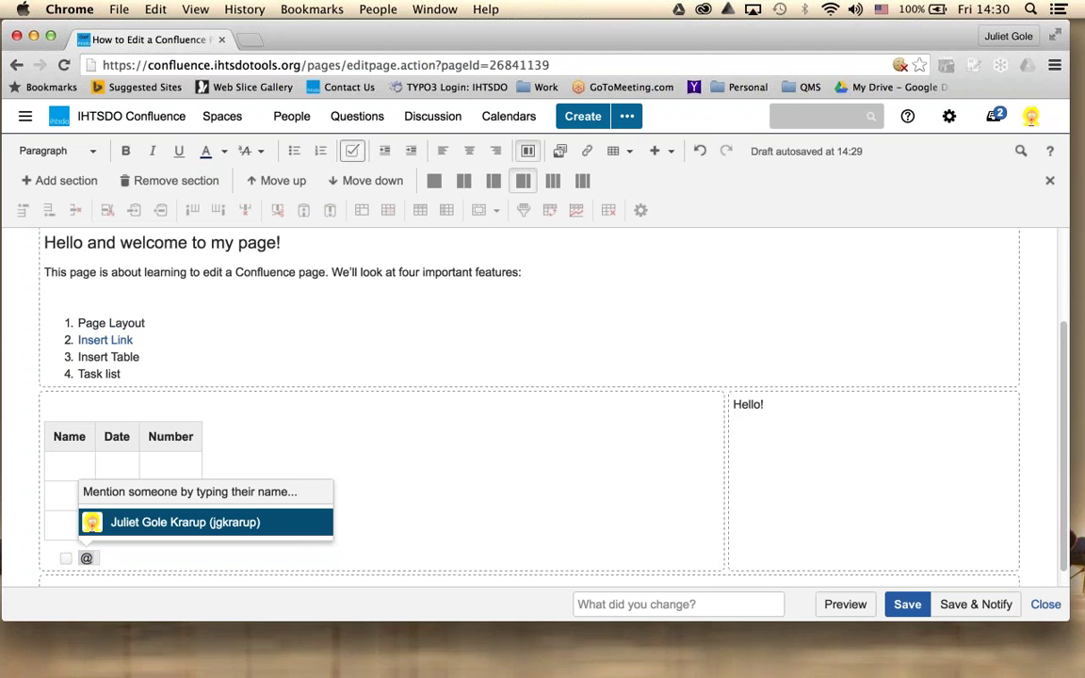
{"action": "left_click", "coordinate": [224, 525]}
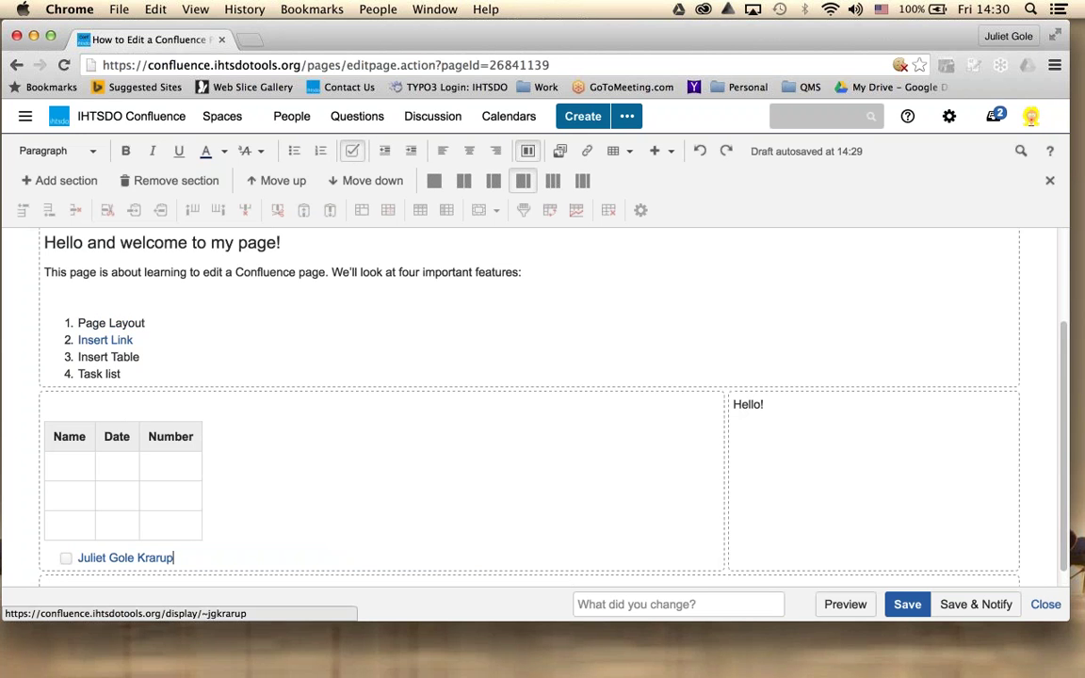
{"action": "type", "text": "to "}
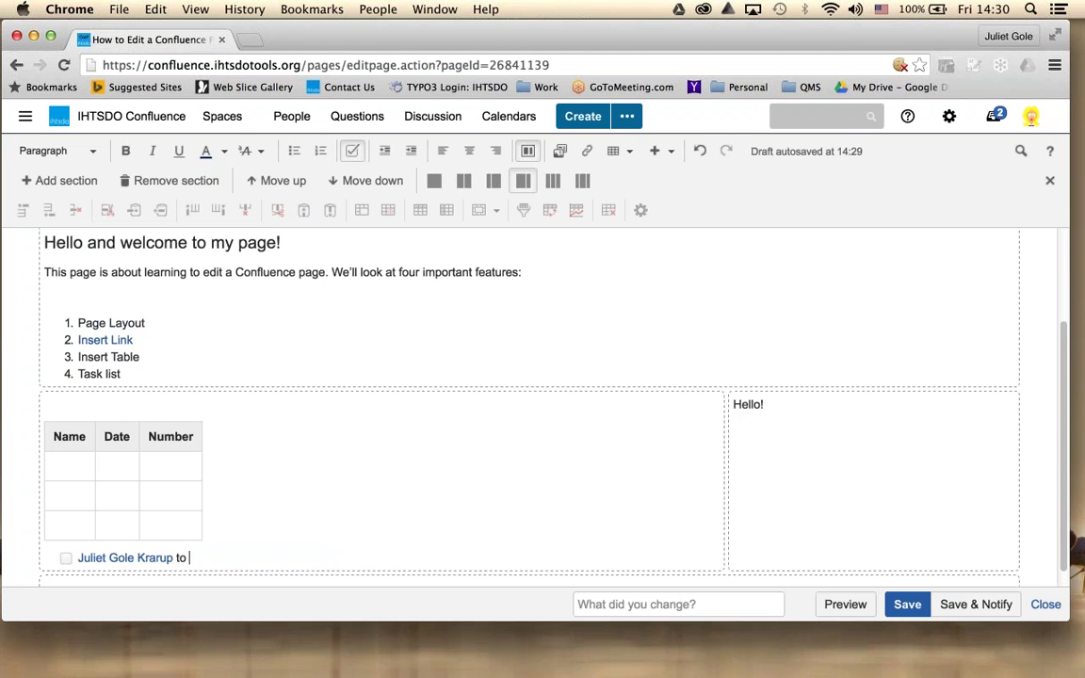
{"action": "type", "text": "fnnish this video."}
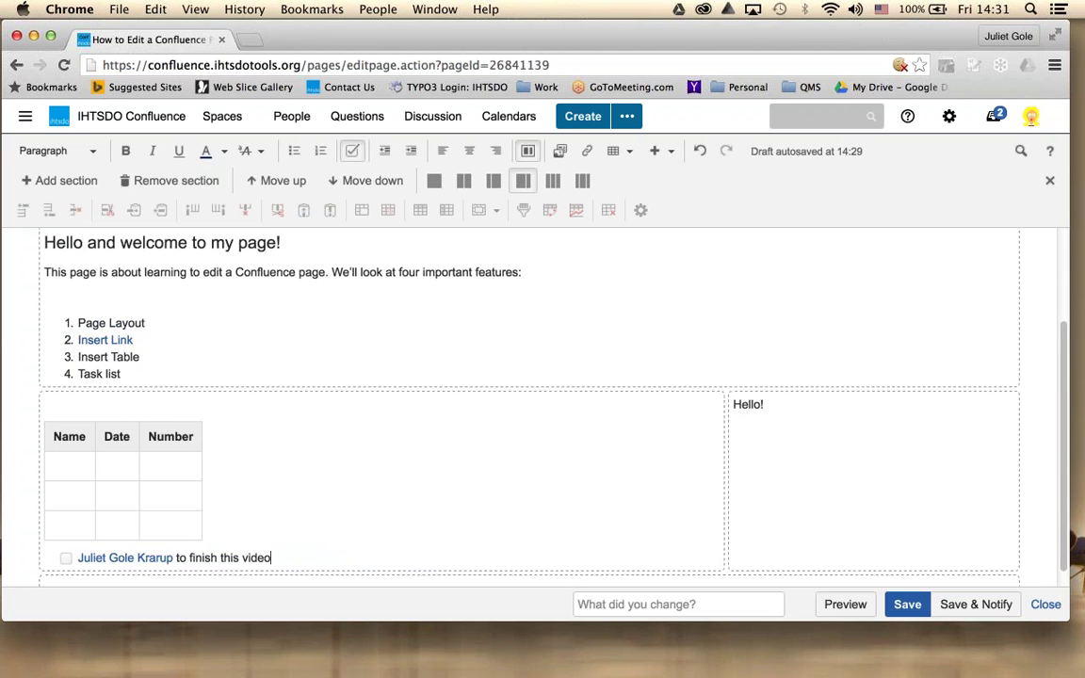
{"action": "left_click", "coordinate": [902, 605]}
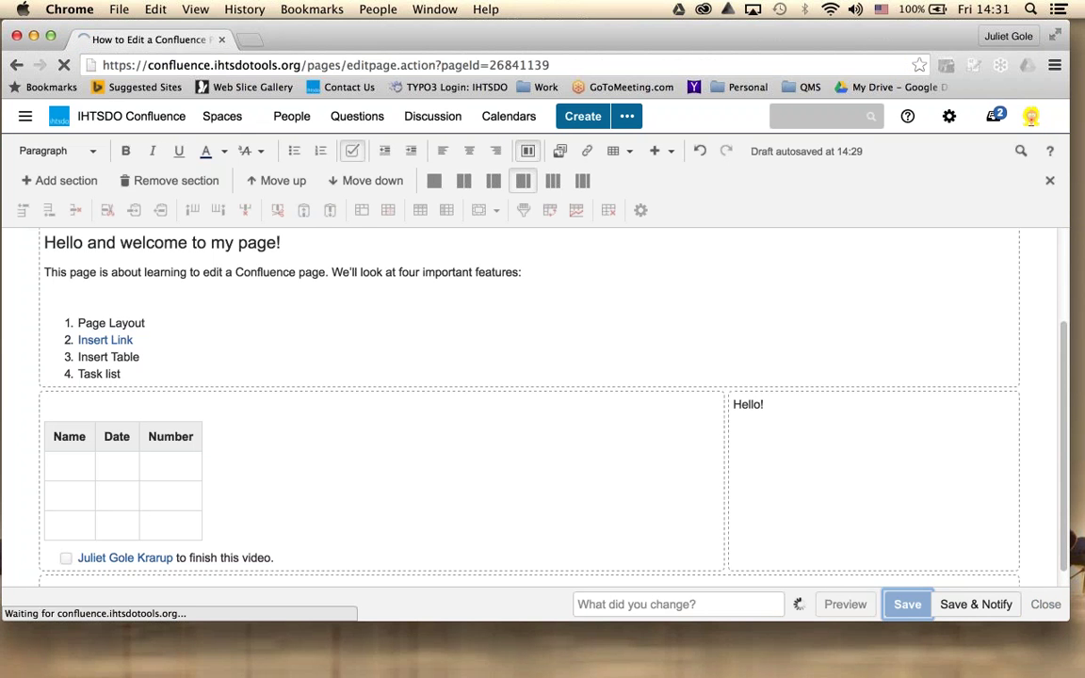